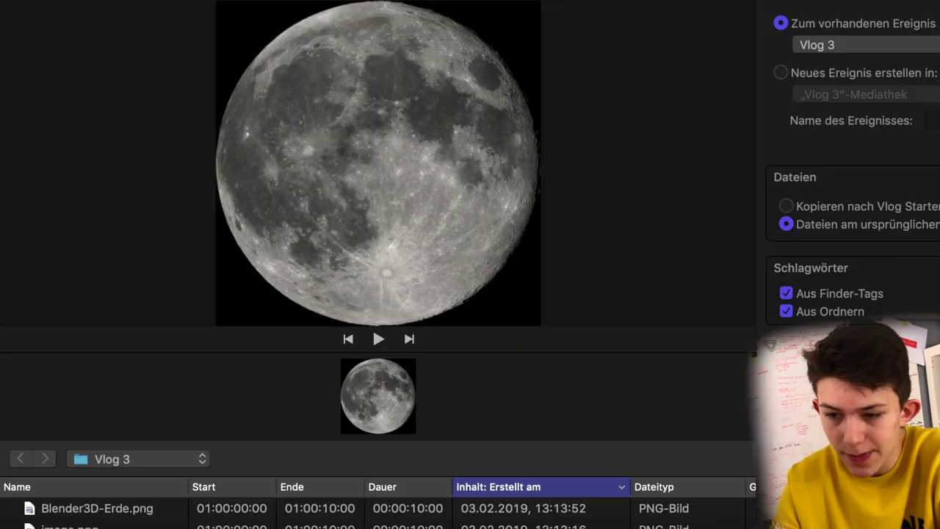
# Step: Select the Blender3D-Erde.png Earth image in the import list
pyautogui.click(97, 507)
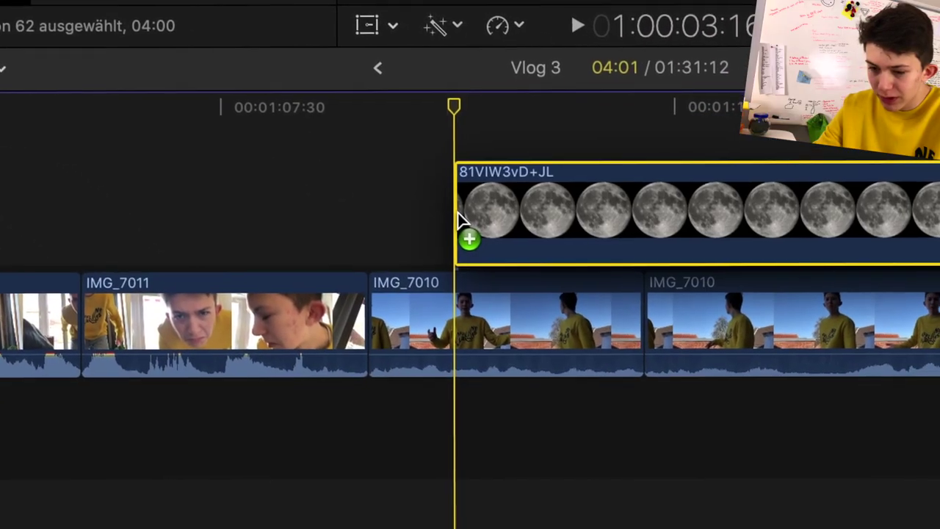
# Step: Place the moon above IMG_7010, shrink it into the top-right sky, and lower its opacity
pyautogui.moveTo(461, 219); pyautogui.dragTo(457, 207)
pyautogui.click(320, 268)
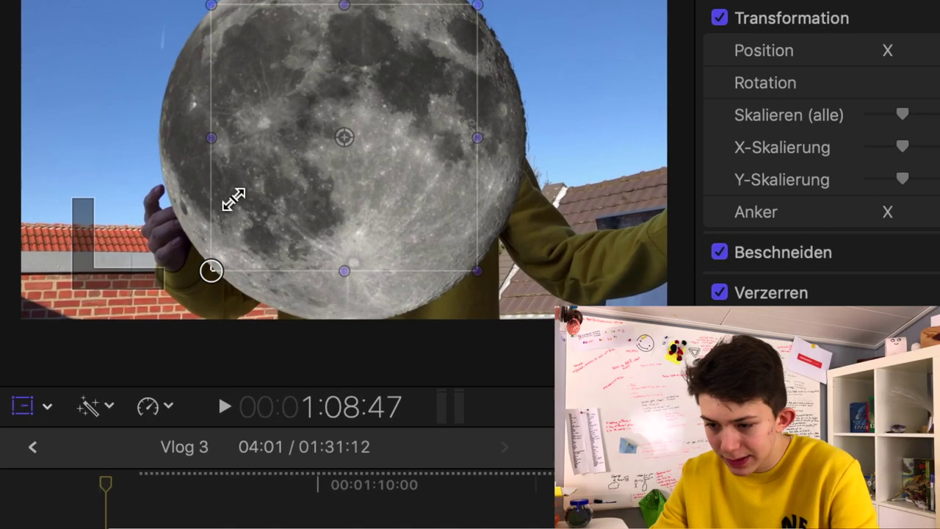
pyautogui.moveTo(145, 348)
pyautogui.mouseDown()
pyautogui.moveTo(221, 264)
pyautogui.moveTo(81, 180)
pyautogui.moveTo(103, 172)
pyautogui.mouseUp()
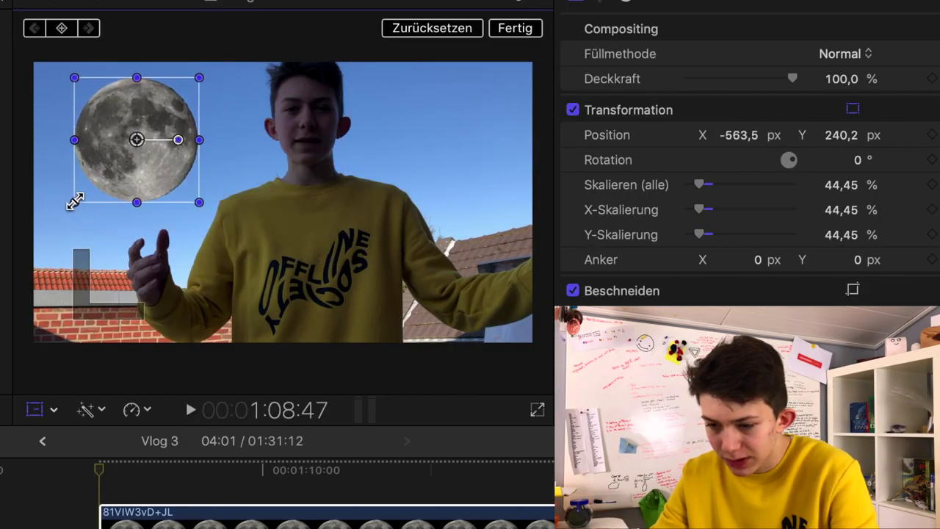
pyautogui.moveTo(75, 202); pyautogui.dragTo(84, 184)
pyautogui.moveTo(139, 140); pyautogui.dragTo(514, 86)
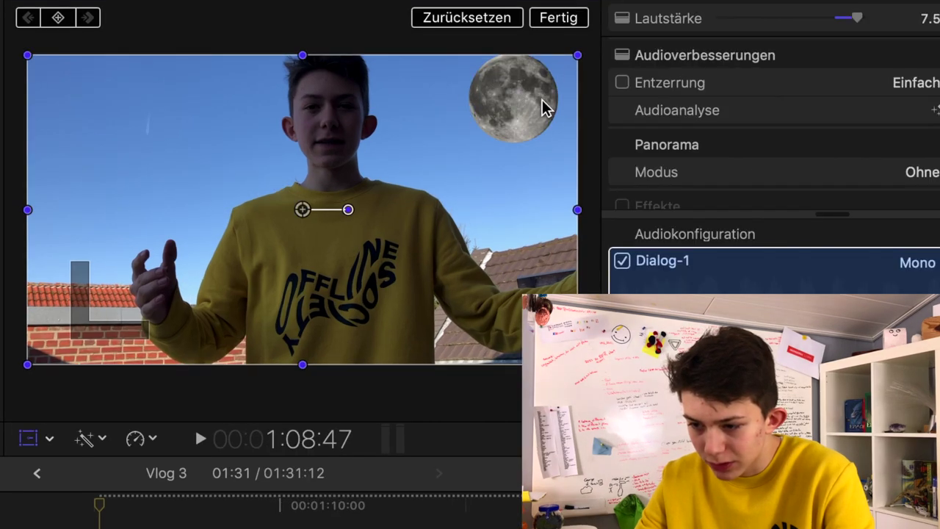
pyautogui.moveTo(671, 159); pyautogui.dragTo(560, 168)
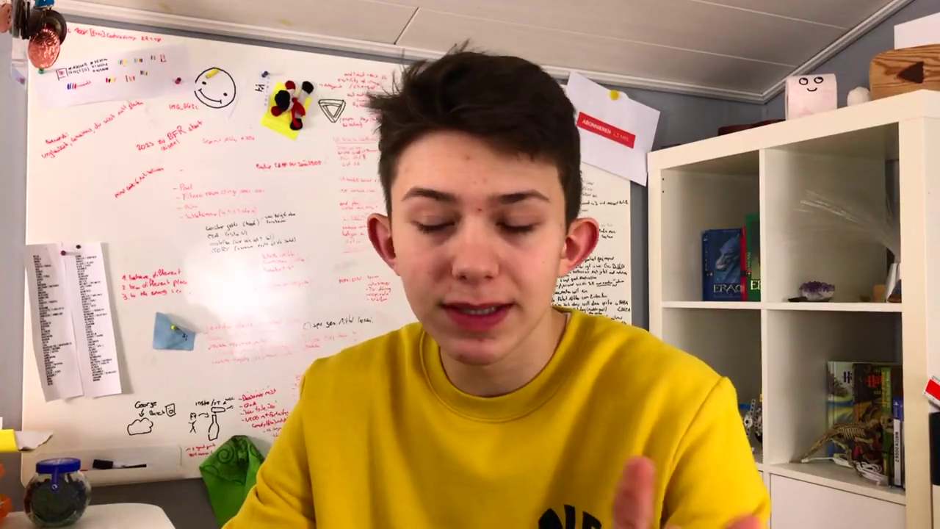
# Step: Try Multiplizieren and Aufhellen on the moon layer, then settle on the Hinzufügen blend mode
pyautogui.click(822, 35)
pyautogui.click(850, 88)
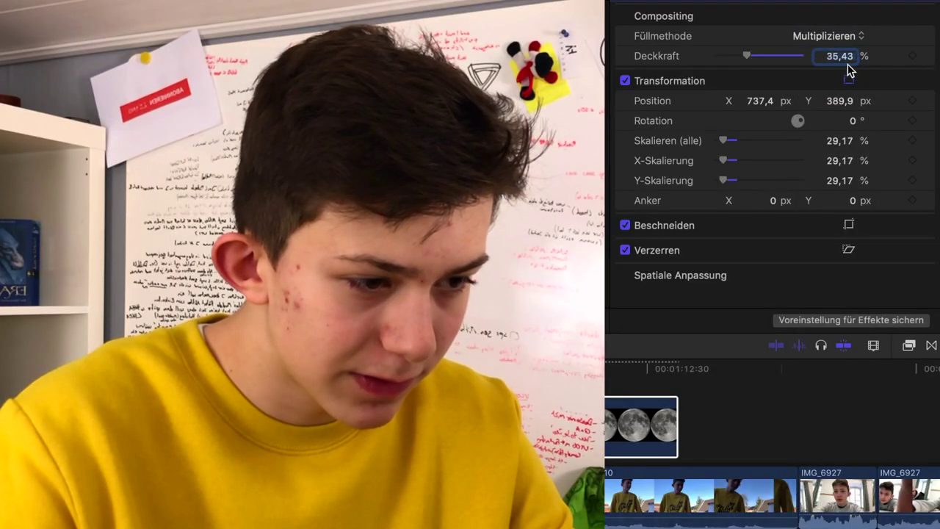
pyautogui.click(849, 36)
pyautogui.click(825, 155)
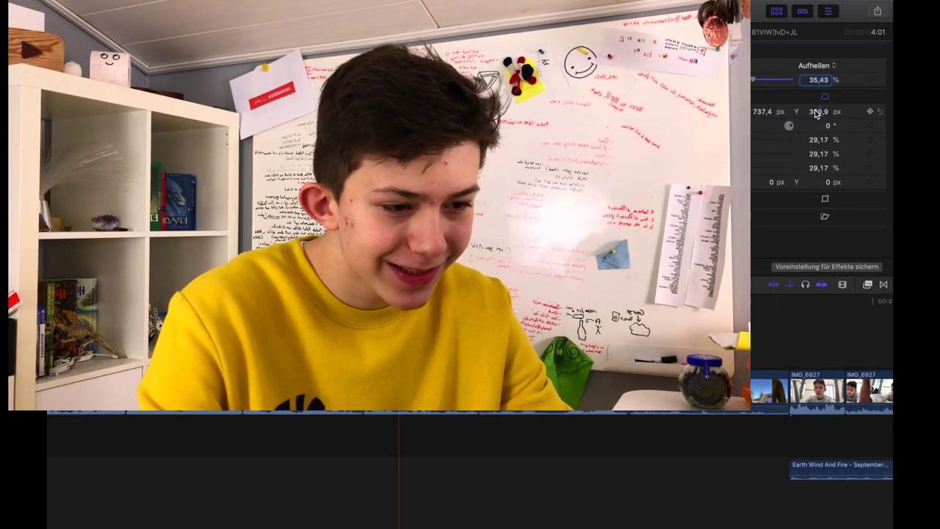
pyautogui.click(828, 70)
pyautogui.click(818, 55)
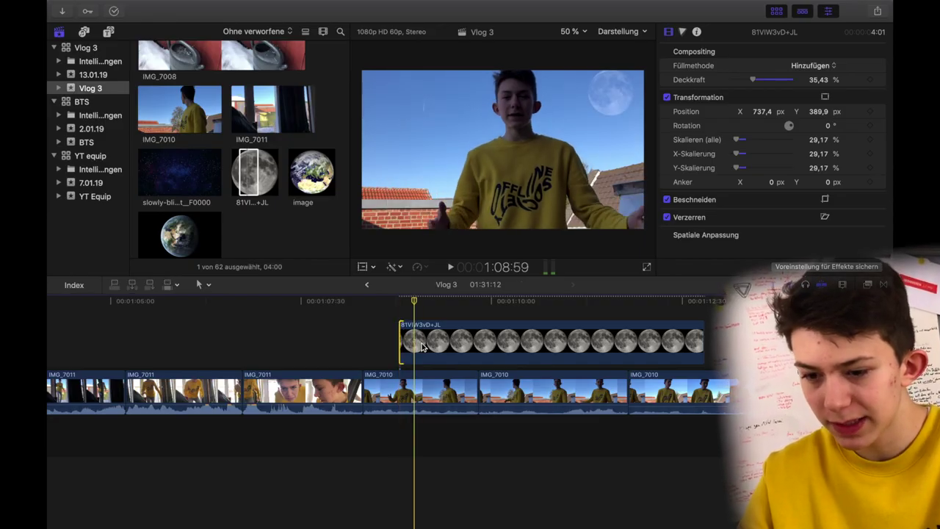
pyautogui.click(423, 347)
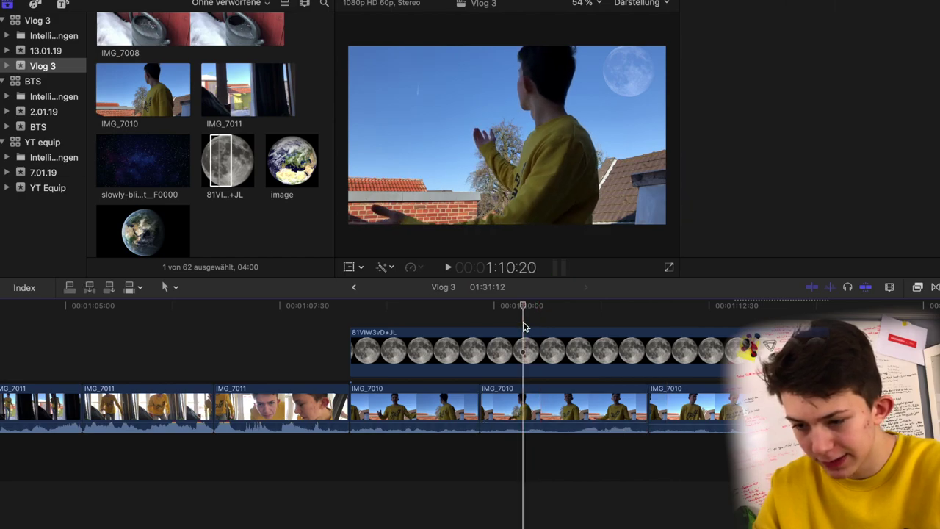
# Step: Play back and recheck the moon overlay against the IMG_7010 clips
pyautogui.click(522, 329)
pyautogui.press('space')
pyautogui.click(551, 321)
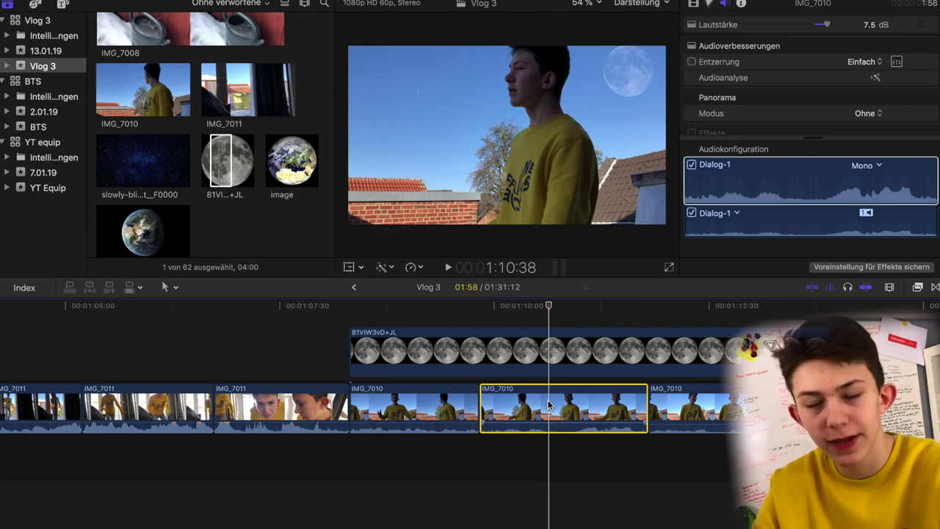
pyautogui.moveTo(351, 440); pyautogui.dragTo(748, 343)
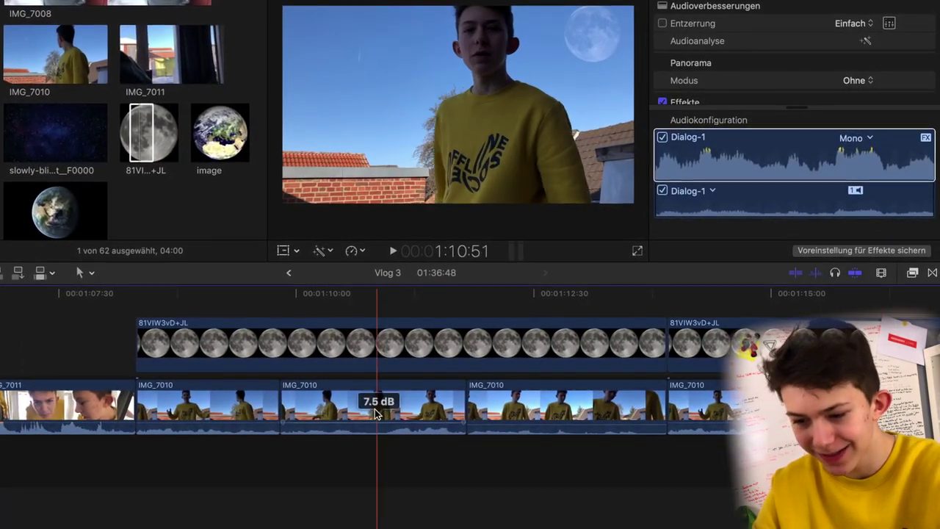
# Step: Apply the Keying > Keyer effect to the IMG_7010 clip under the moon
pyautogui.click(365, 412)
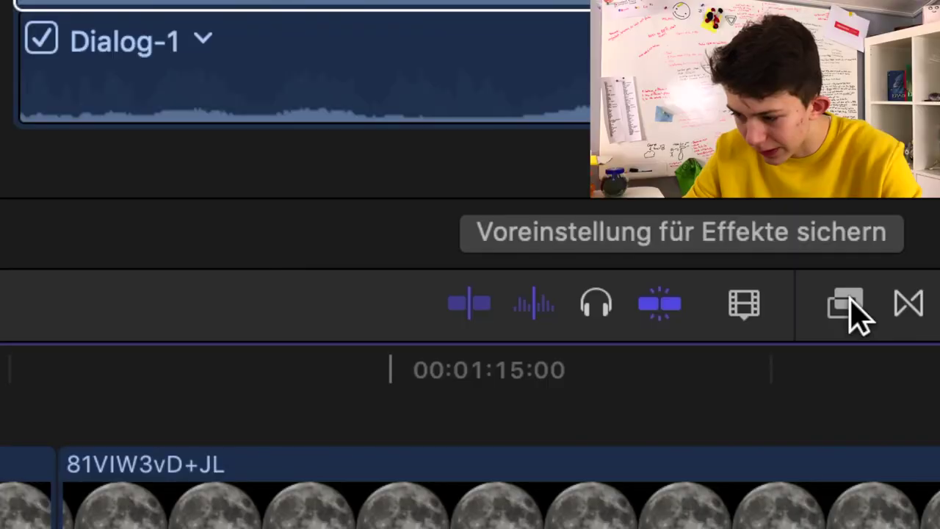
pyautogui.click(911, 270)
pyautogui.click(529, 382)
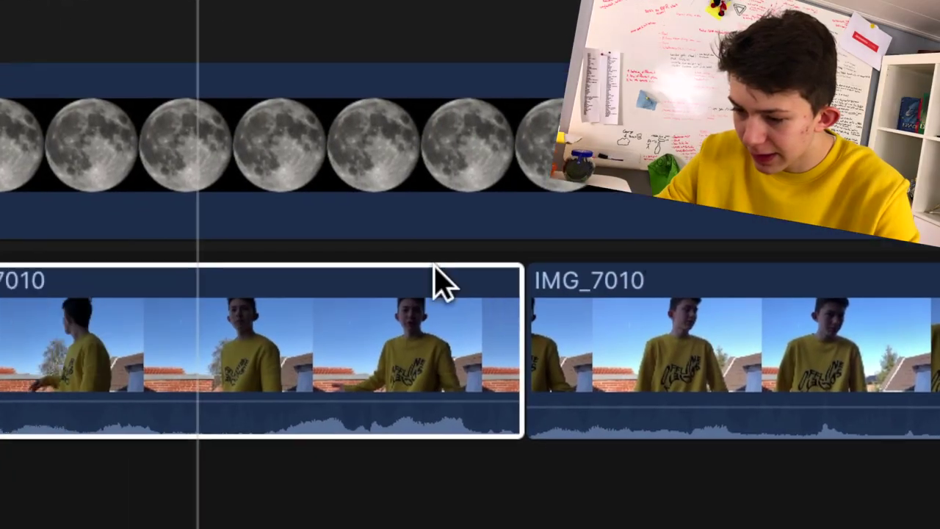
pyautogui.moveTo(517, 268); pyautogui.dragTo(430, 417)
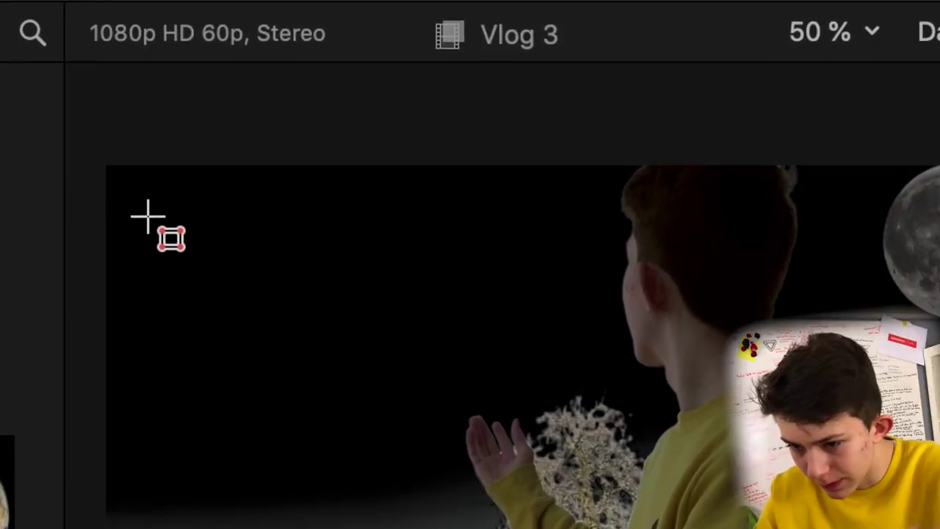
# Step: Sample the blue sky for the Keyer and check the black-and-white Stanzmaske matte
pyautogui.moveTo(69, 76); pyautogui.dragTo(212, 139)
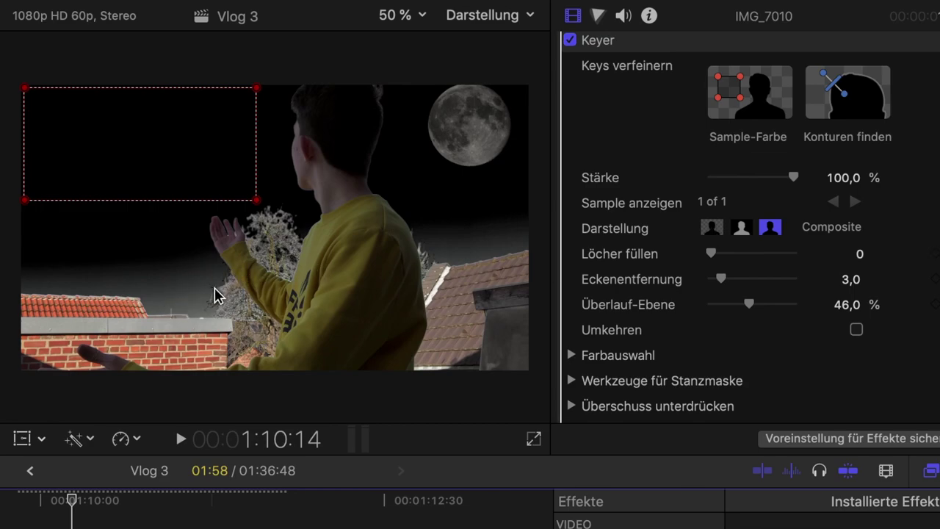
pyautogui.click(740, 234)
pyautogui.scroll(-5, 651, 254)
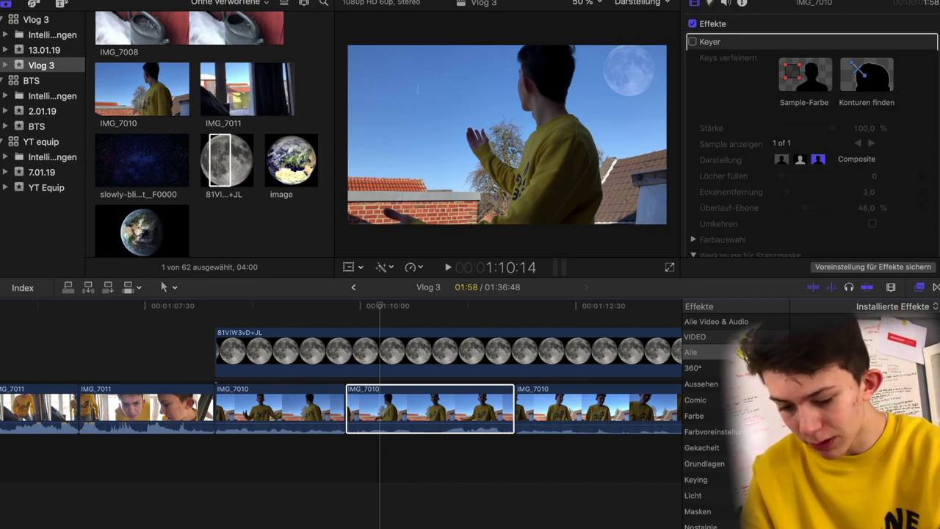
# Step: Search the effects for 'nacht' and apply Tag zu Nacht to the IMG_7010 clip
pyautogui.write('d')
pyautogui.press('BackSpace')
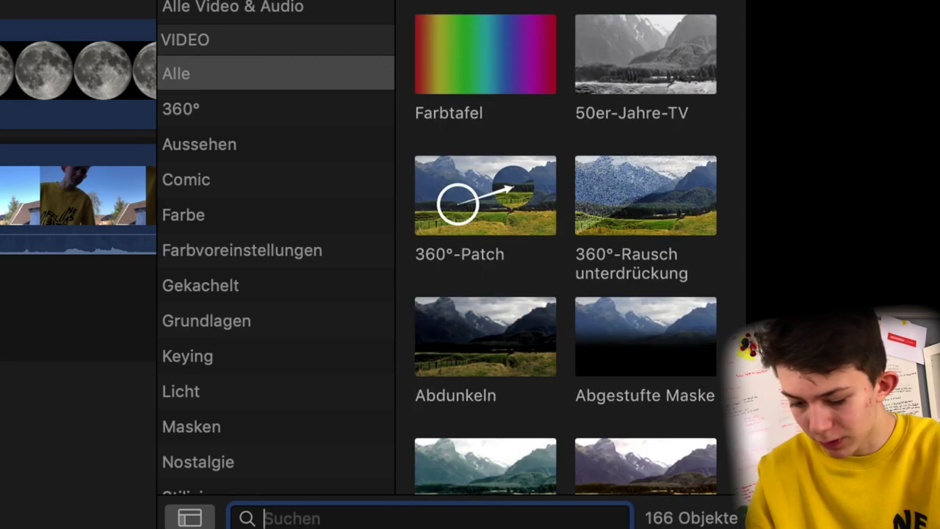
pyautogui.write('nacht')
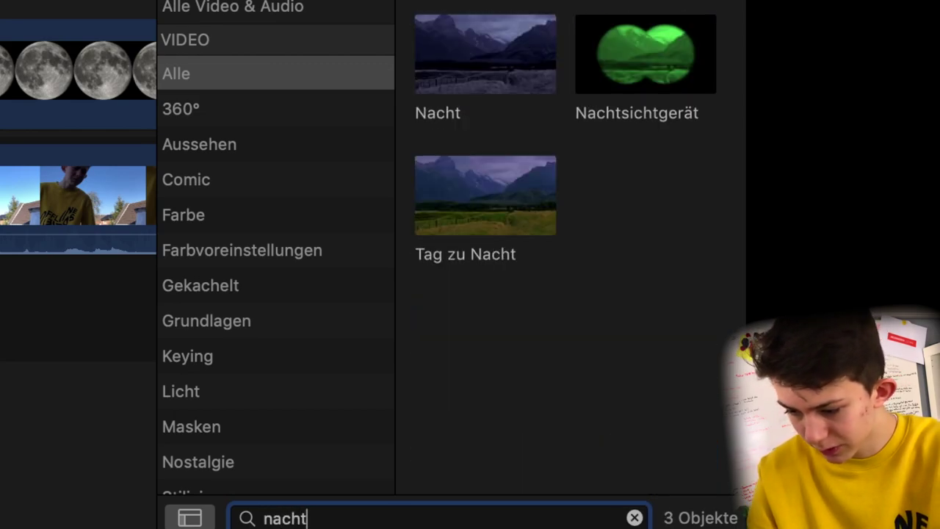
pyautogui.doubleClick(504, 183)
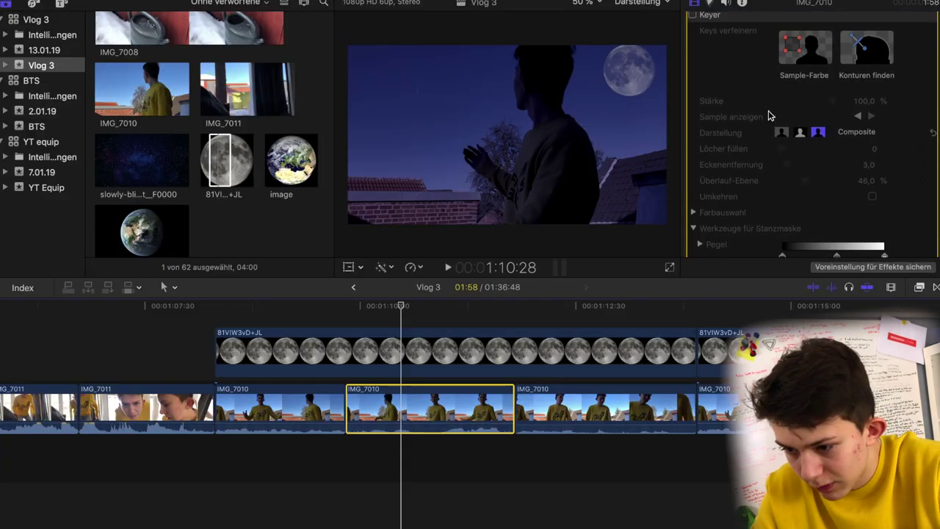
pyautogui.scroll(3, 768, 111)
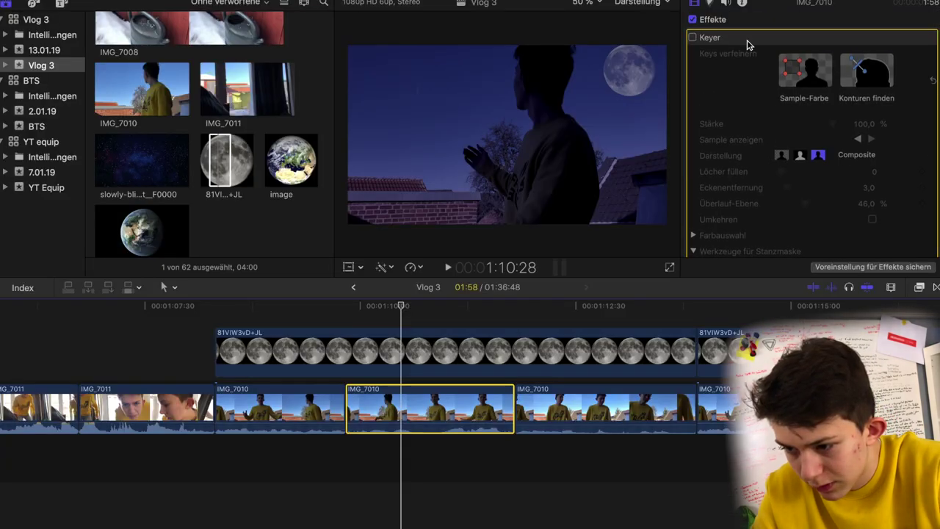
# Step: Re-enable the Keyer and set Abschwächen to 0.3 and Rost to 0.23
pyautogui.click(693, 38)
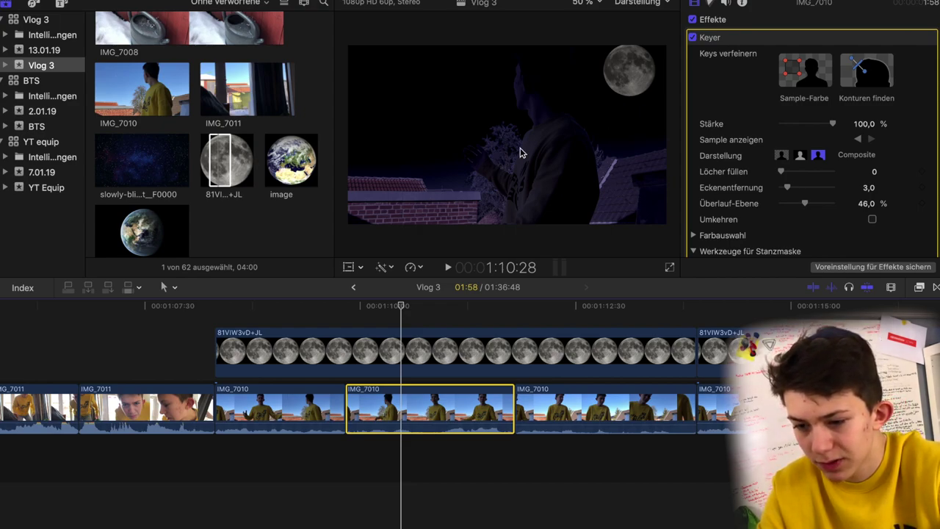
pyautogui.scroll(-5, 842, 175)
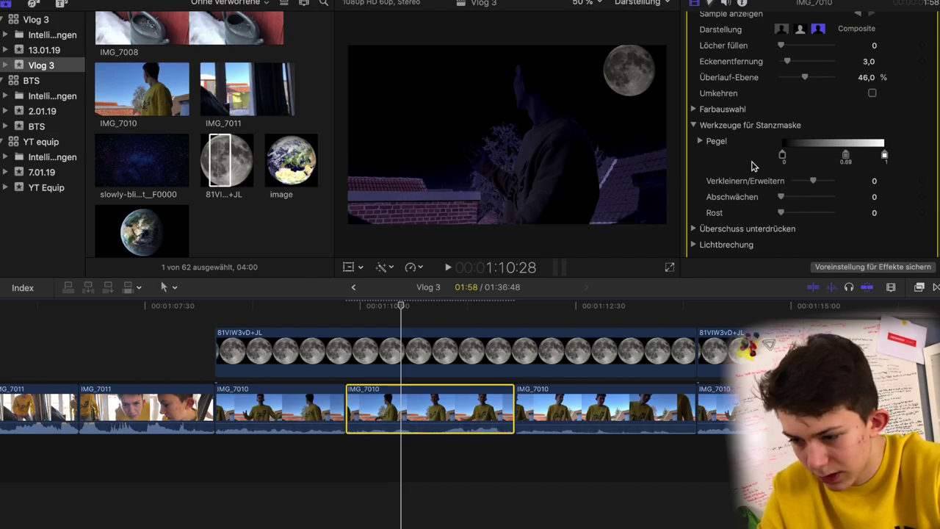
pyautogui.scroll(-1, 780, 220)
pyautogui.scroll(3, 778, 228)
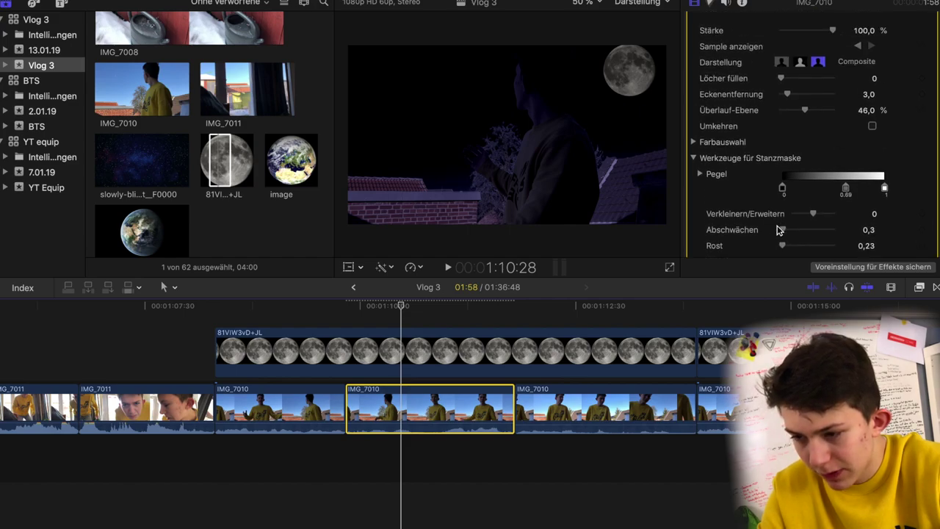
pyautogui.scroll(3, 779, 226)
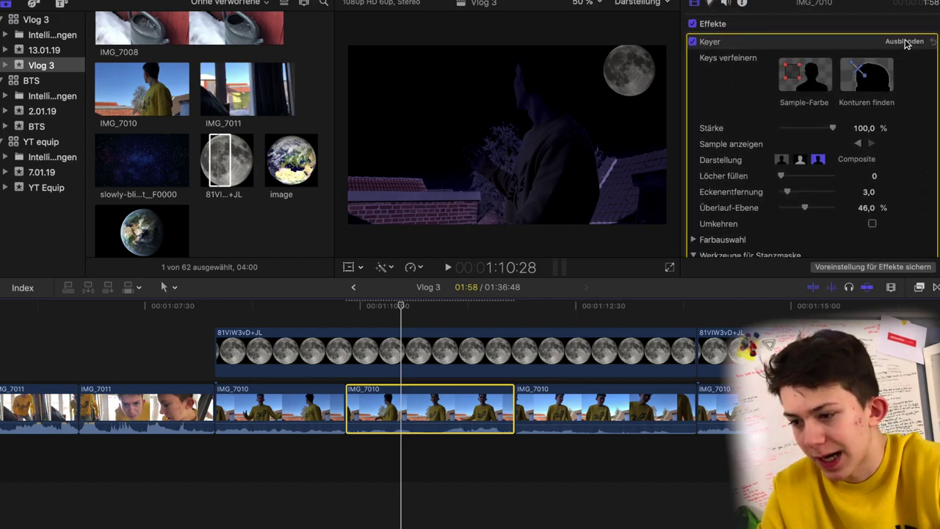
pyautogui.scroll(-5, 701, 106)
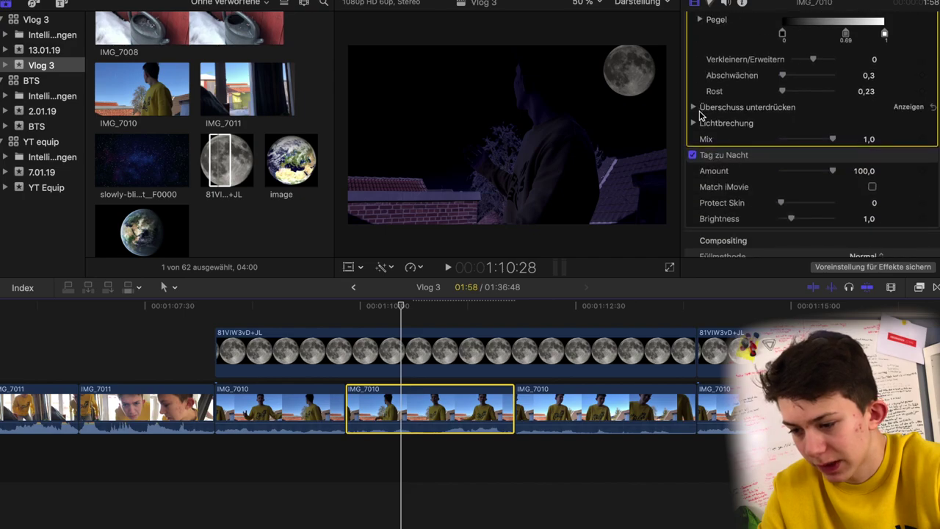
# Step: Collapse the Keyer, copy IMG_7010 below the storyline, and switch its Keyer off
pyautogui.click(710, 122)
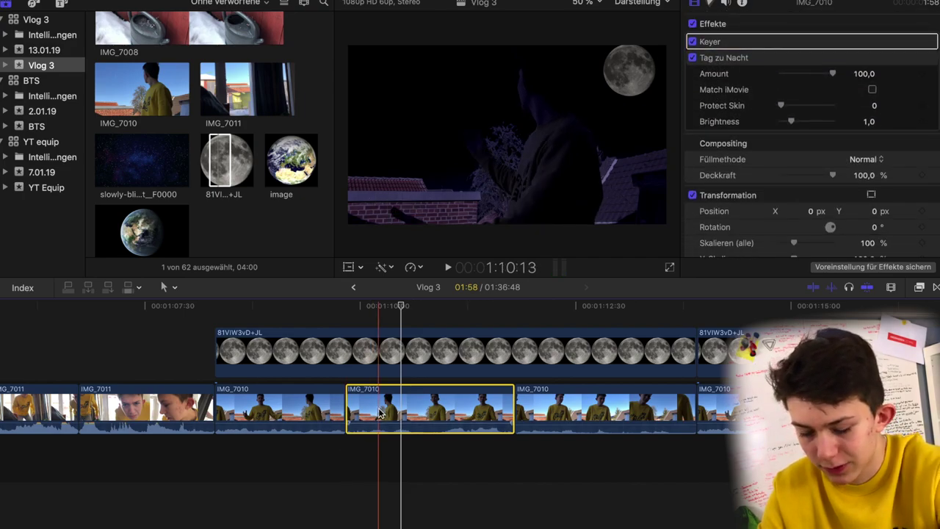
pyautogui.moveTo(380, 415); pyautogui.dragTo(373, 494)
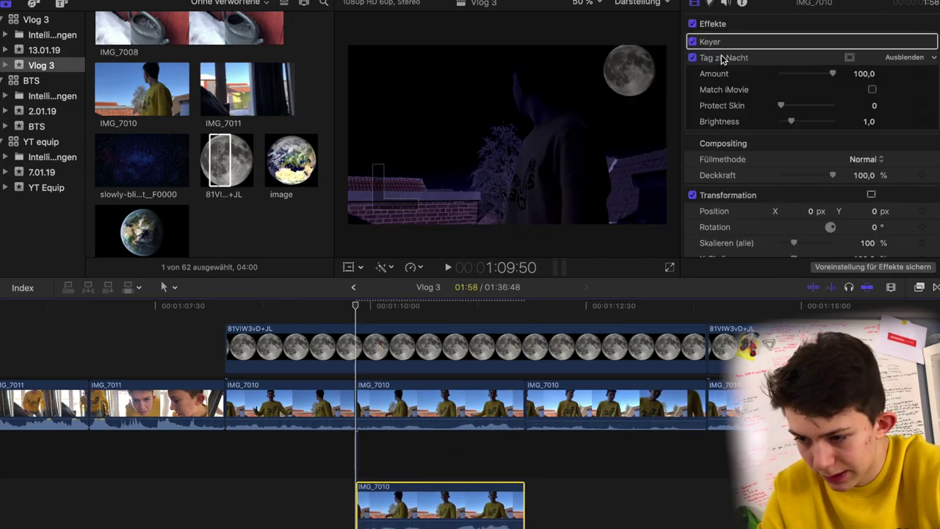
pyautogui.click(692, 41)
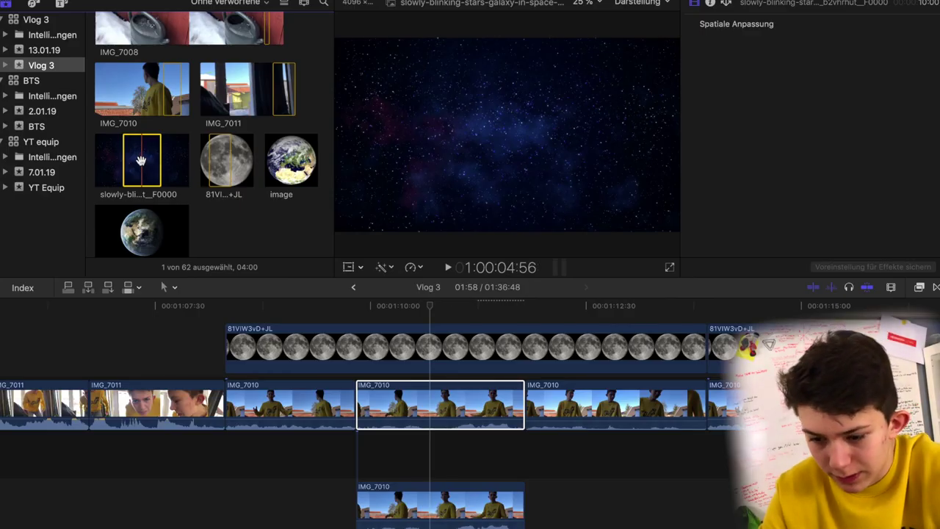
# Step: Drop the blinking-stars galaxy clip beneath IMG_7010 and preview the starry night sky
pyautogui.moveTo(141, 160); pyautogui.dragTo(357, 525)
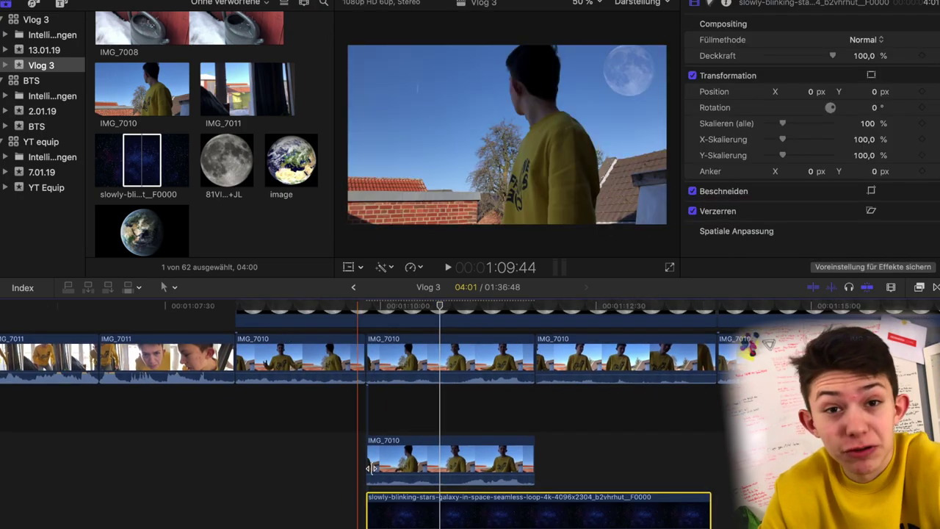
pyautogui.scroll(2, 421, 433)
pyautogui.click(396, 383)
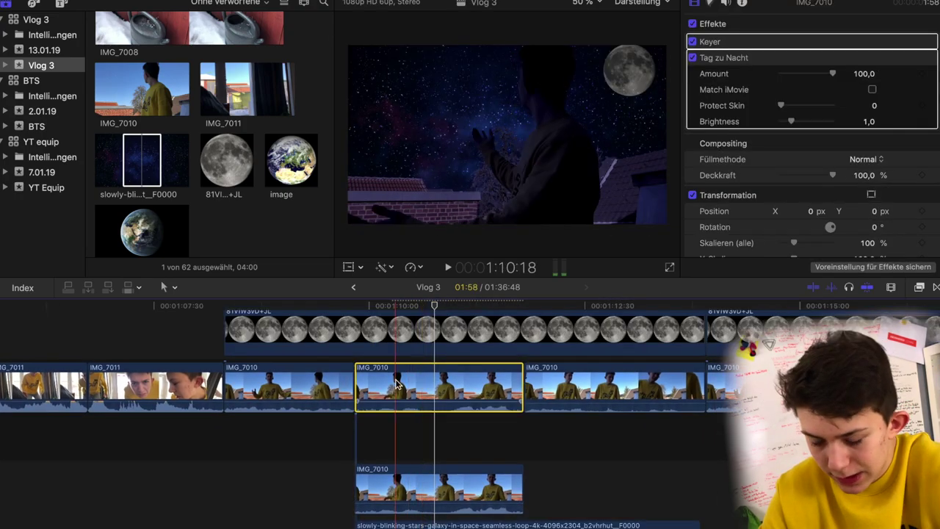
pyautogui.press('space')
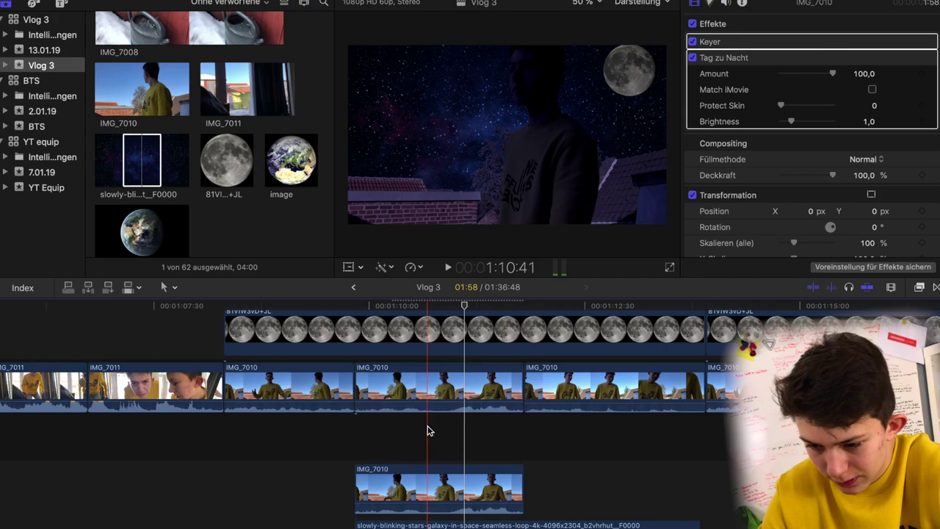
pyautogui.click(427, 387)
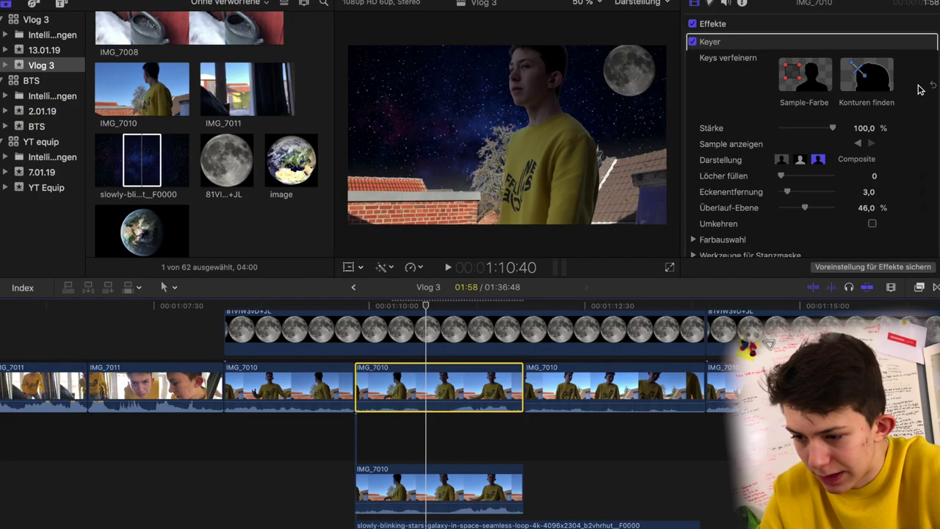
# Step: Keyframe Tag zu Nacht Amount and Keyer Mix so the shot turns from day to night
pyautogui.scroll(-2, 920, 90)
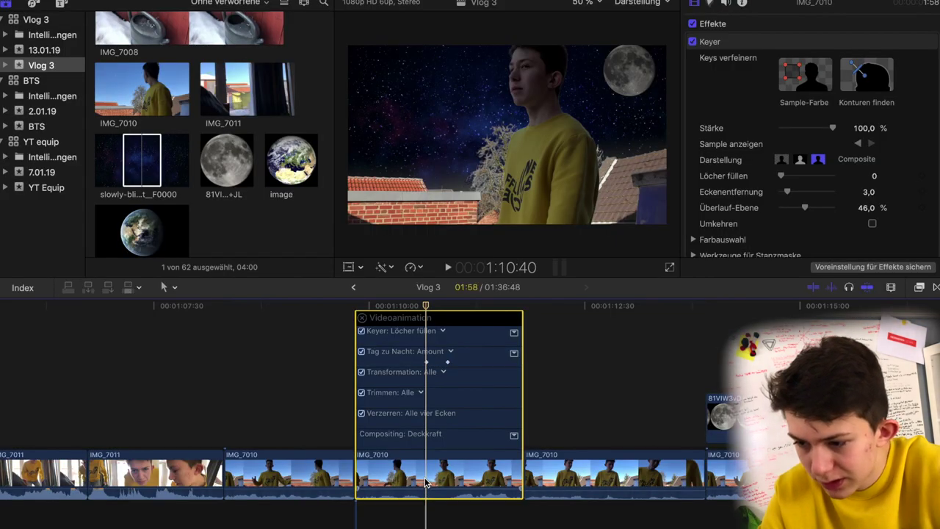
pyautogui.click(447, 508)
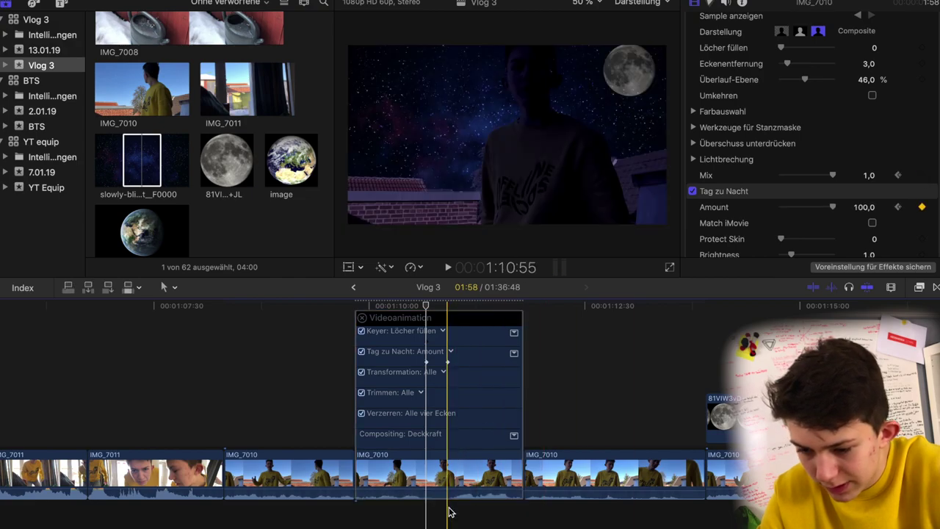
pyautogui.scroll(10, 787, 235)
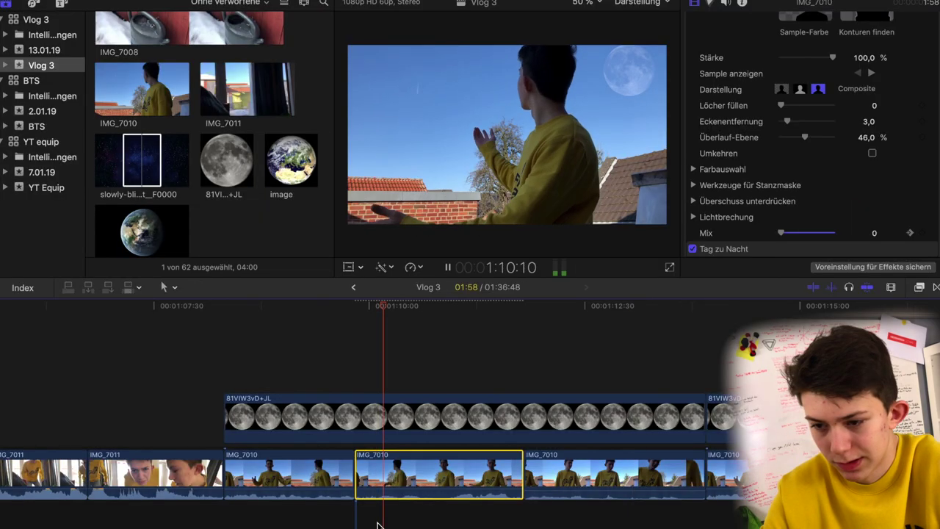
pyautogui.press('space')
pyautogui.scroll(-3, 375, 499)
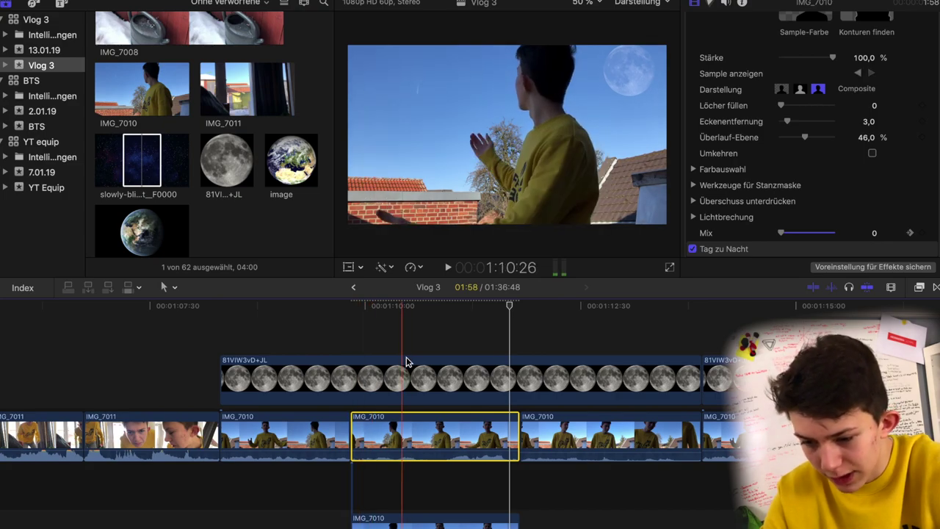
pyautogui.click(419, 389)
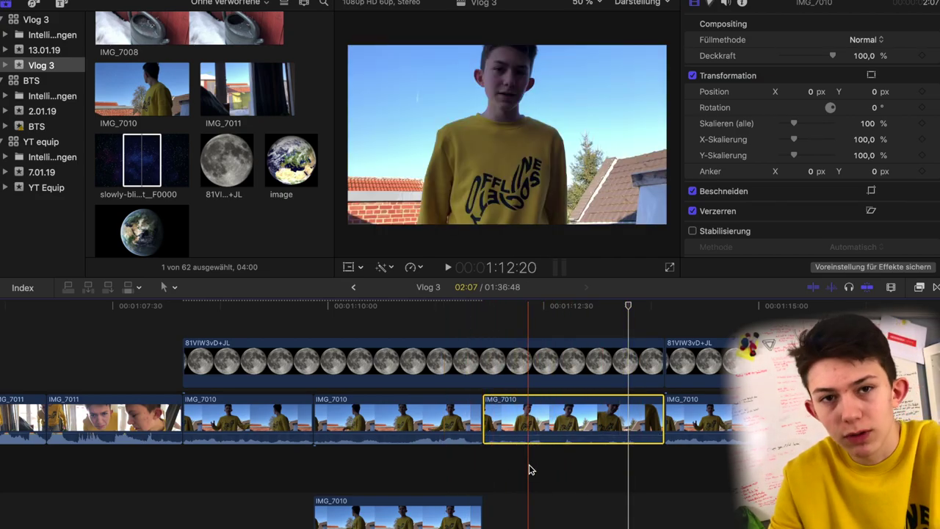
# Step: Paste Keyer and Tag zu Nacht onto the next IMG_7010 clip and copy it to a lower track
pyautogui.scroll(-2, 470, 441)
pyautogui.click(409, 401)
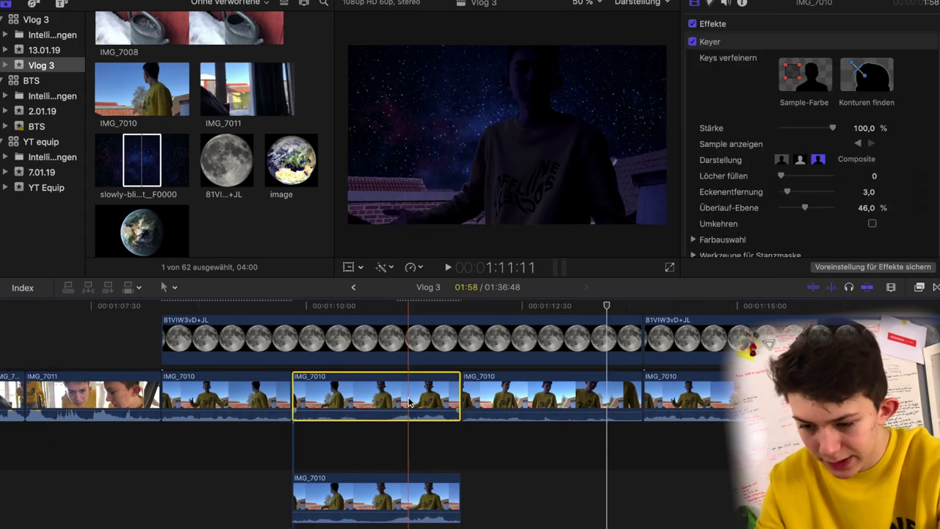
pyautogui.click(492, 407)
pyautogui.press('super+shift+v')
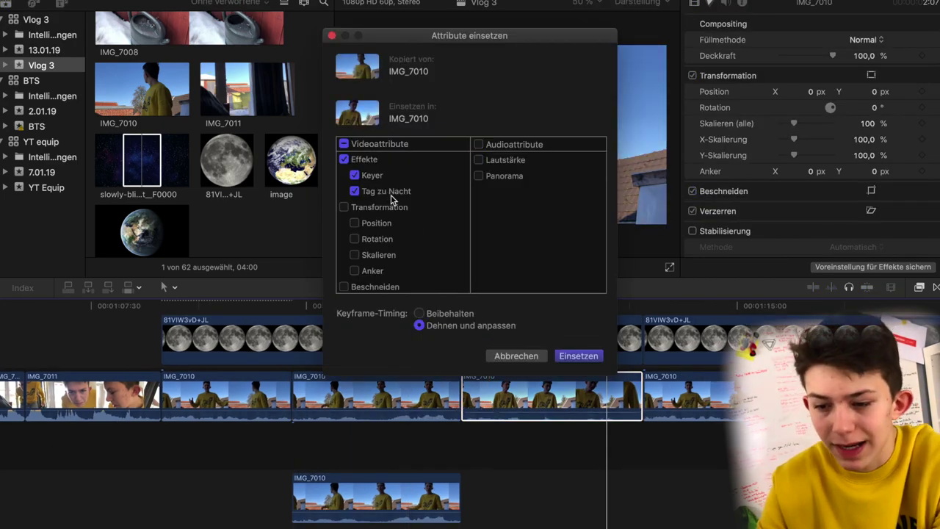
pyautogui.click(566, 360)
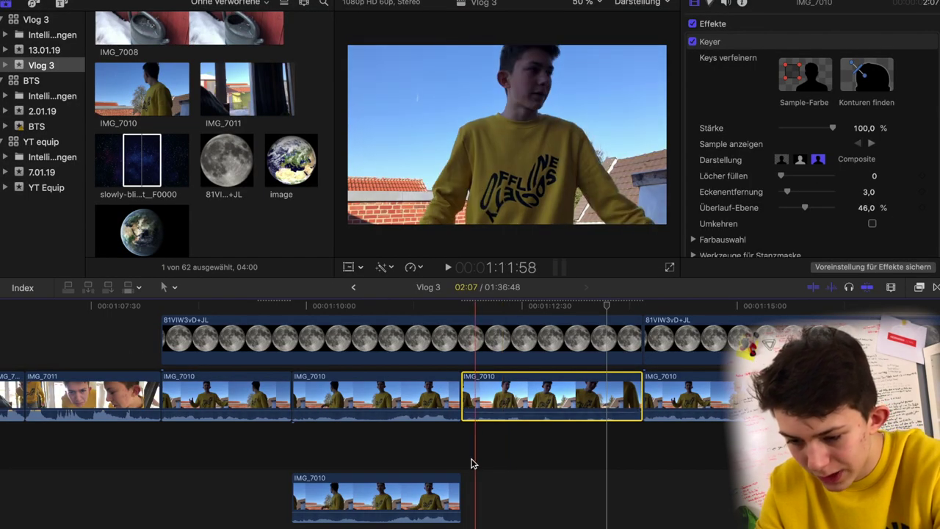
pyautogui.moveTo(484, 396); pyautogui.dragTo(484, 499)
pyautogui.scroll(5, 729, 70)
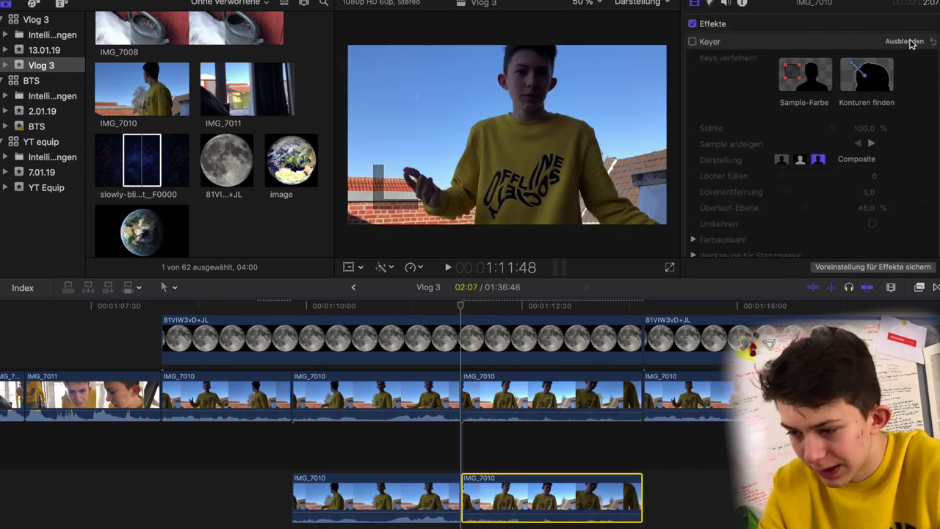
# Step: Resample a larger sky area for the Keyer so stars show behind the person
pyautogui.click(910, 42)
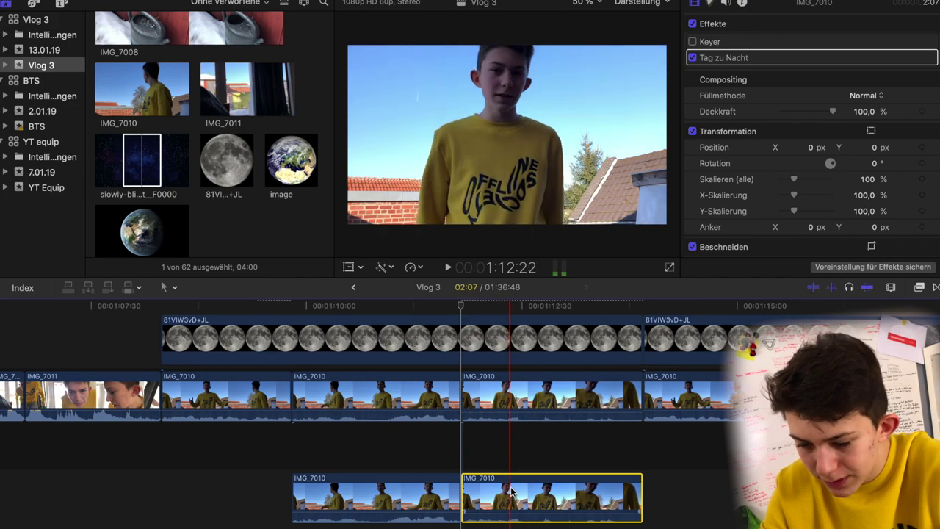
pyautogui.rightClick(512, 492)
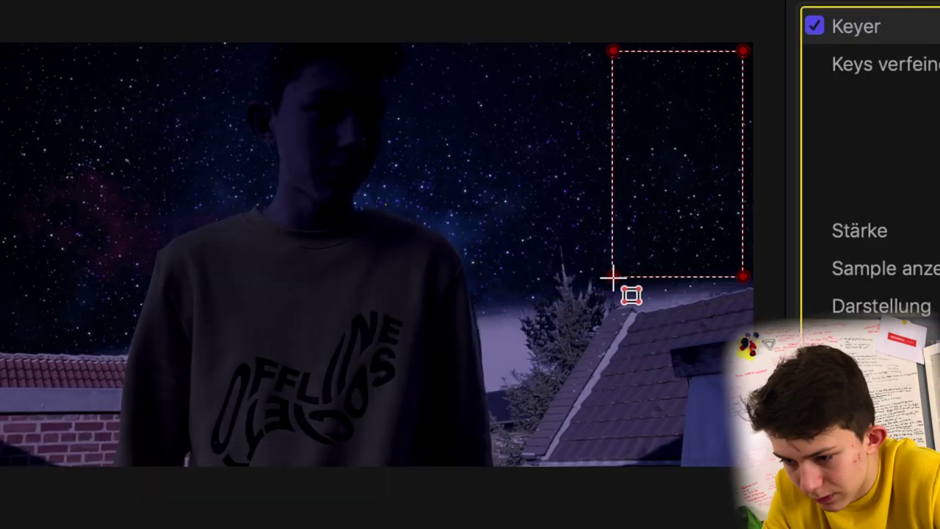
pyautogui.moveTo(527, 318)
pyautogui.mouseDown()
pyautogui.moveTo(619, 268)
pyautogui.moveTo(190, 162)
pyautogui.moveTo(629, 122)
pyautogui.mouseUp()
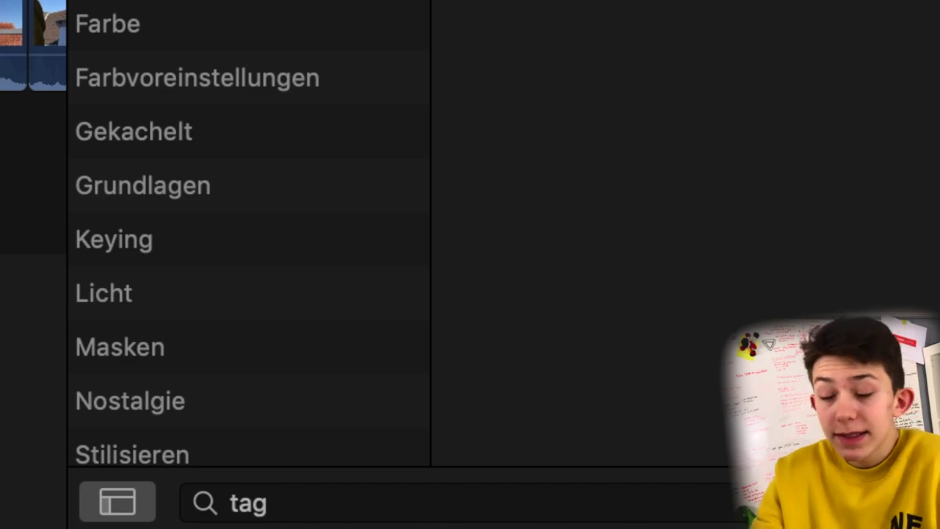
# Step: Apply Zeichenmaske, found by searching 'mask', to IMG_7010 and zoom the viewer to 150 %
pyautogui.scroll(1, 299, 185)
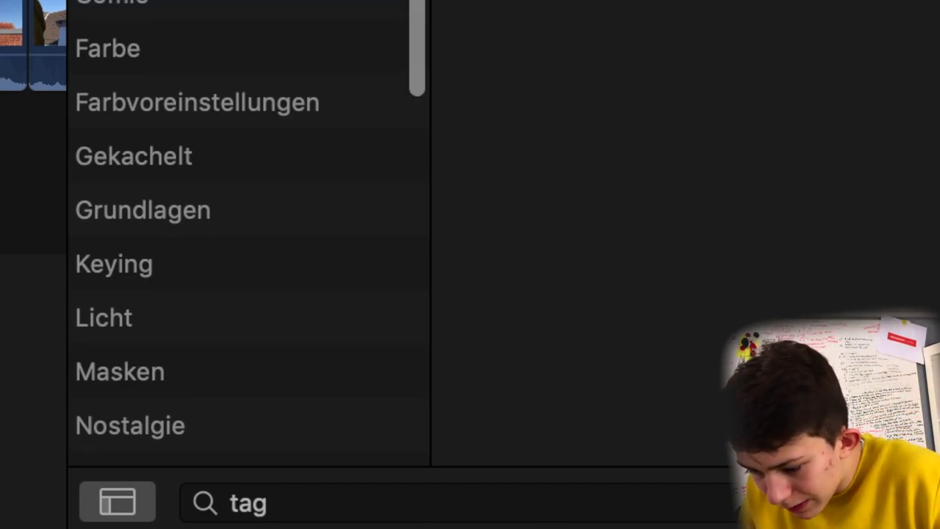
pyautogui.doubleClick(293, 505)
pyautogui.write('mask')
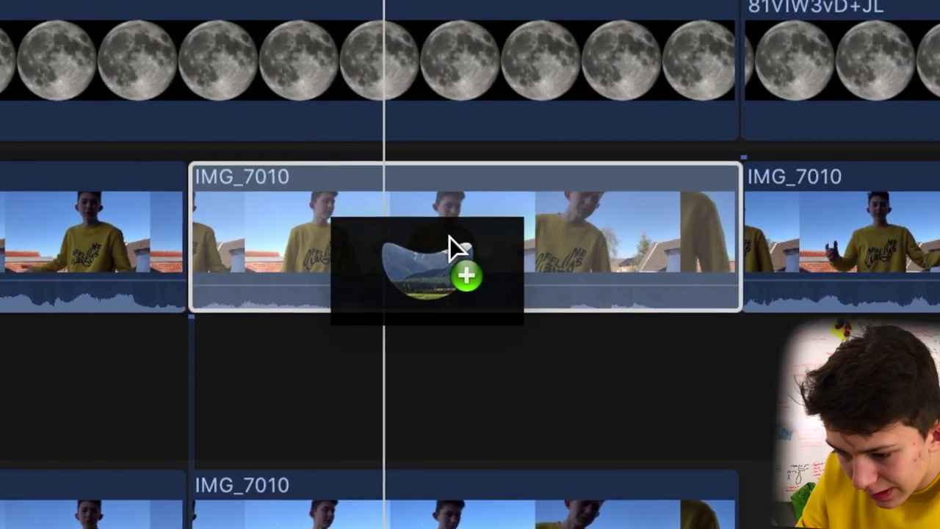
pyautogui.moveTo(15, 229); pyautogui.dragTo(73, 103)
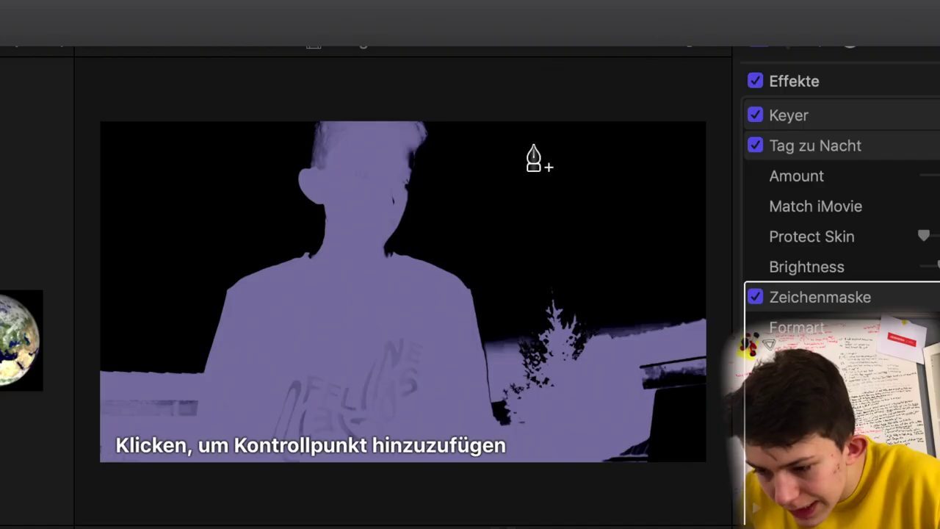
pyautogui.click(553, 35)
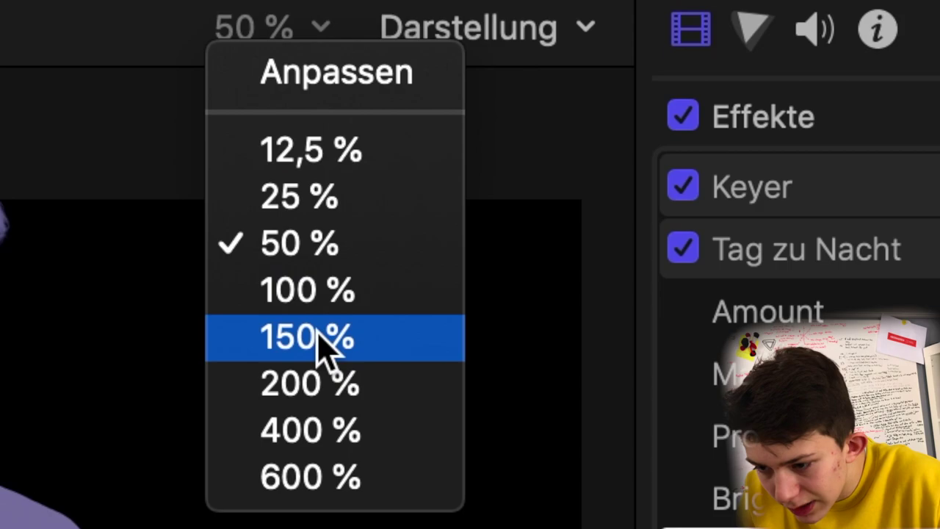
pyautogui.click(323, 339)
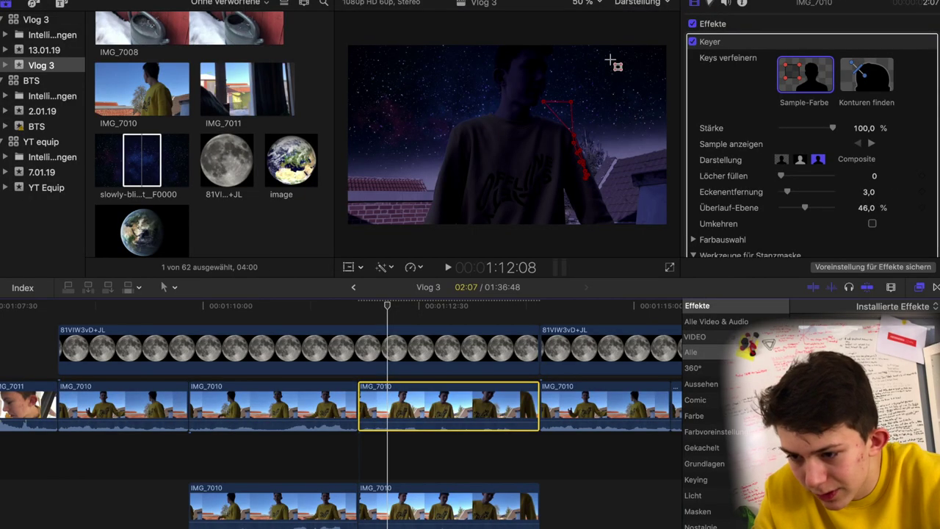
# Step: Add two more Sample-Farbe sky samples at nearby frames, including a tall strip above the roof
pyautogui.press('Right')
pyautogui.press('Right')
pyautogui.press('Right')
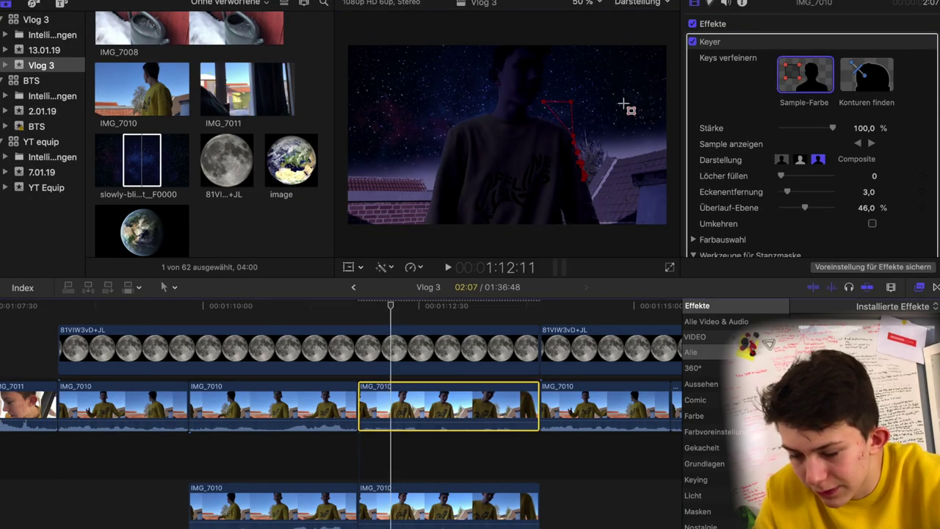
pyautogui.moveTo(601, 60); pyautogui.dragTo(613, 149)
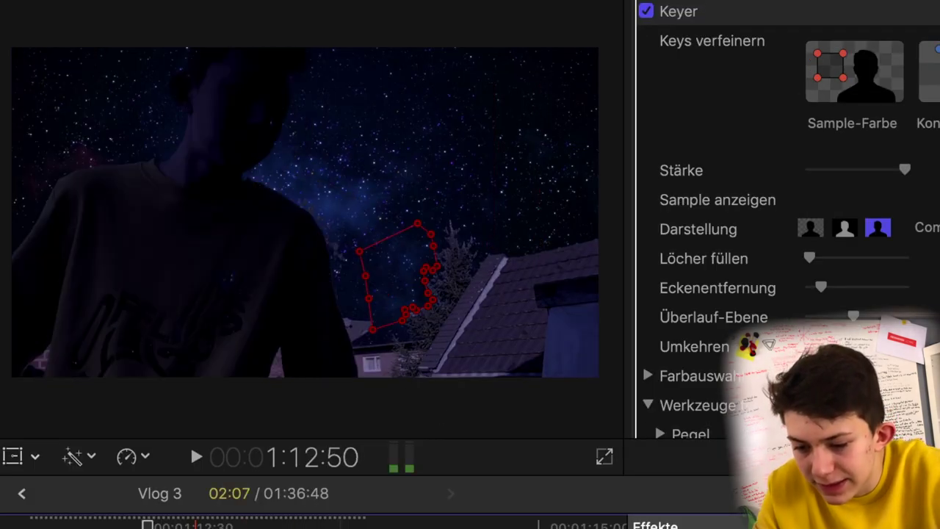
pyautogui.press('Left')
pyautogui.press('Left')
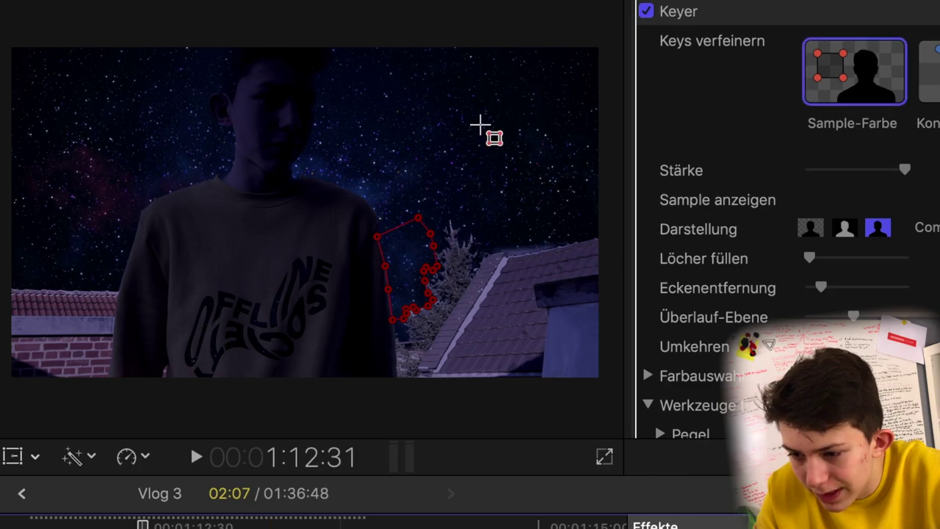
pyautogui.moveTo(497, 65); pyautogui.dragTo(530, 248)
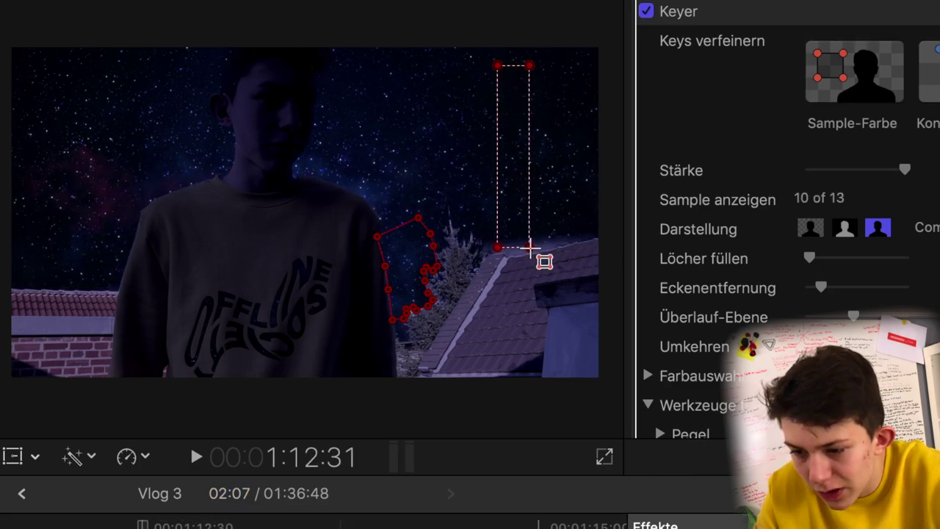